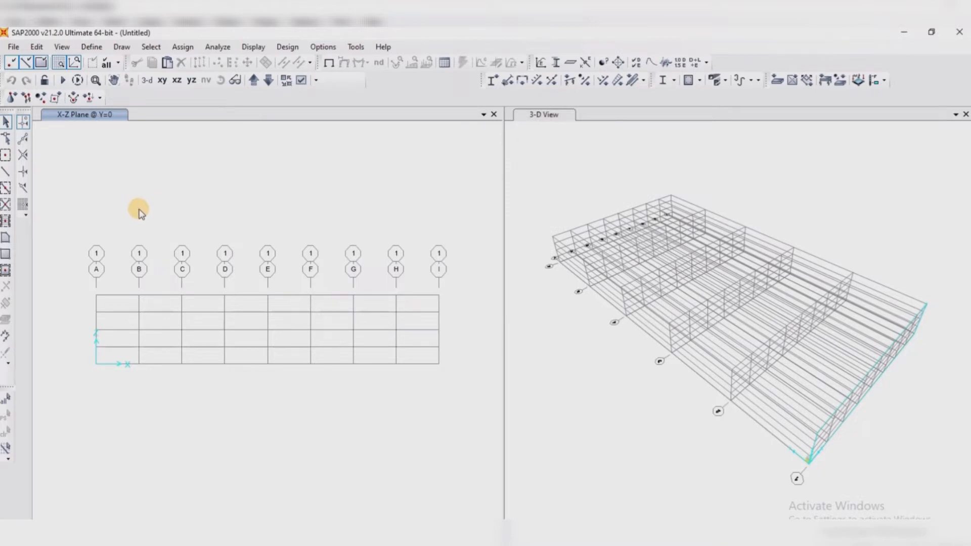
Add a European steel material with standard EN 1993-1-1 per EN 10025-2 and grade S275 to the model's materials
click(91, 47)
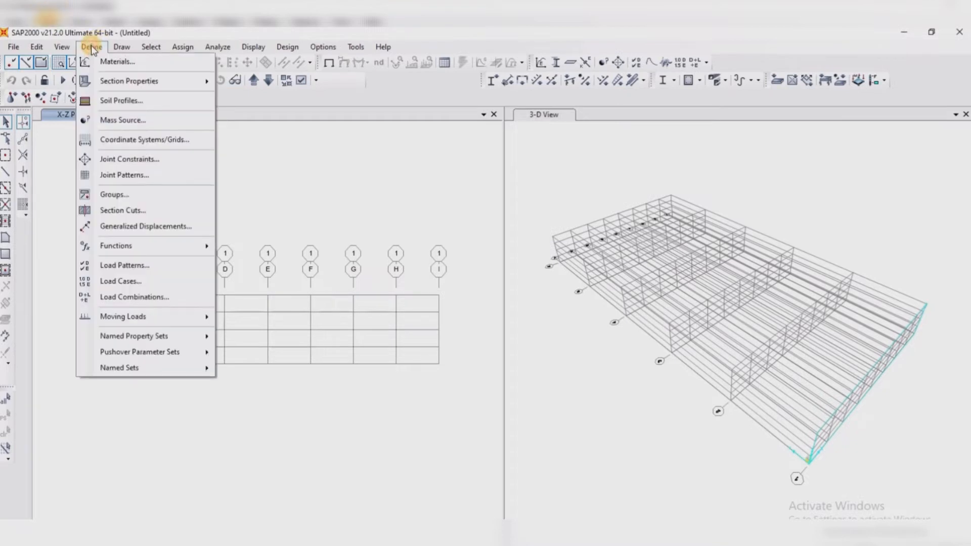
click(121, 64)
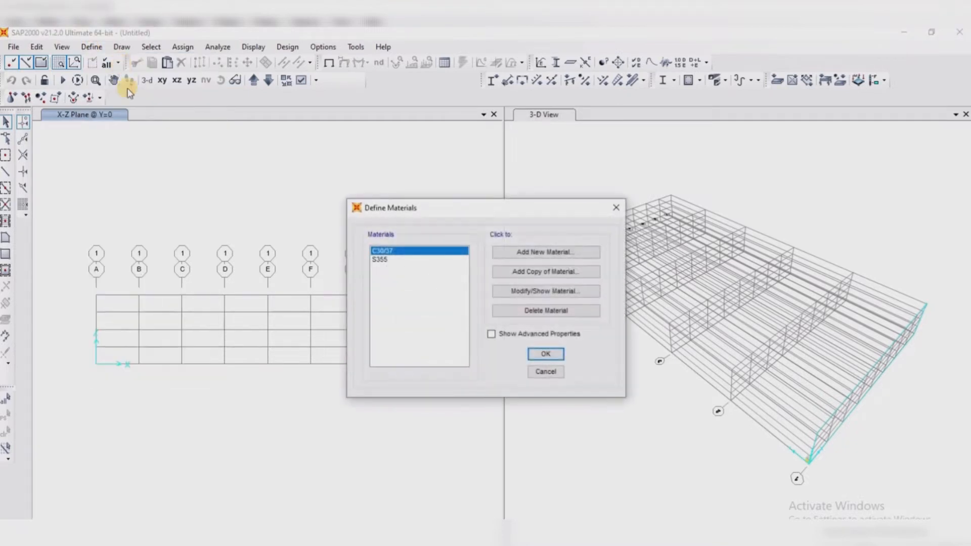
click(378, 259)
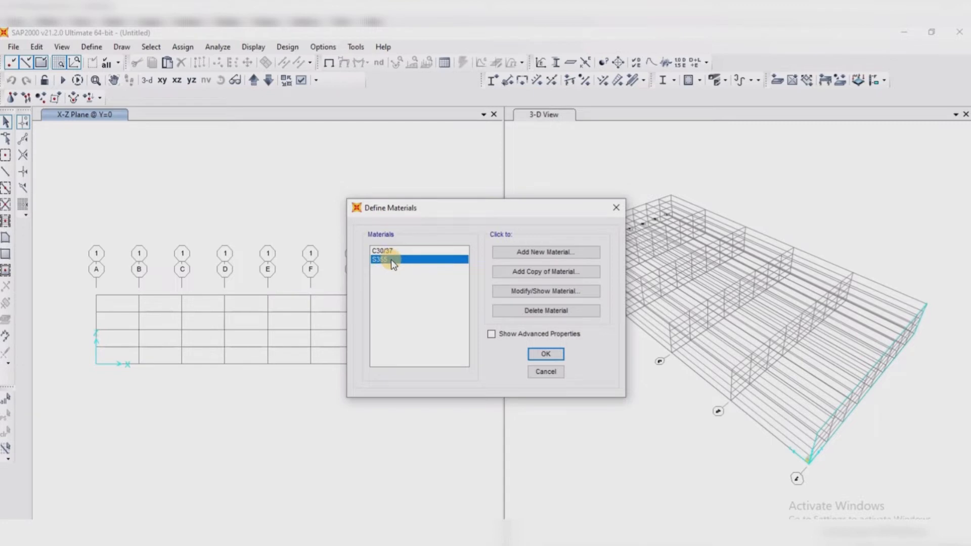
click(404, 251)
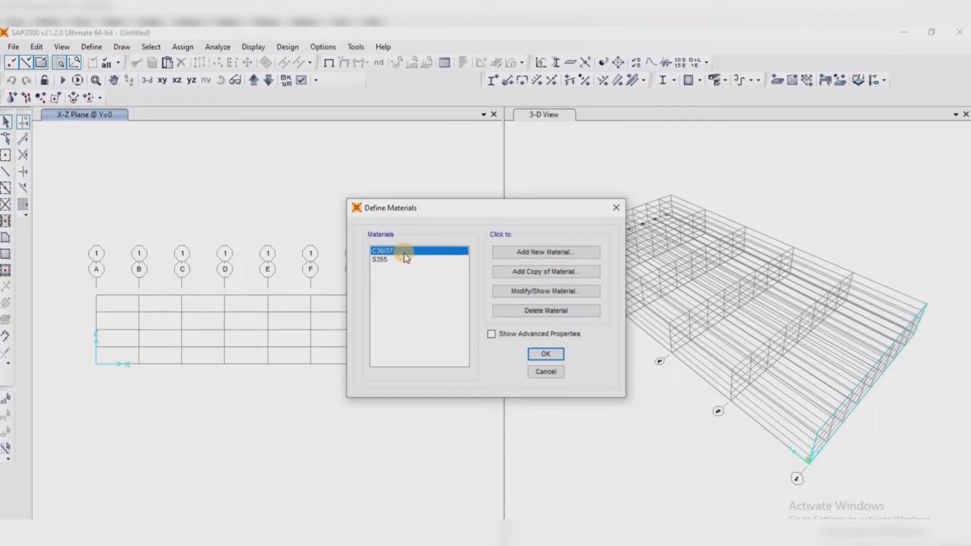
click(544, 254)
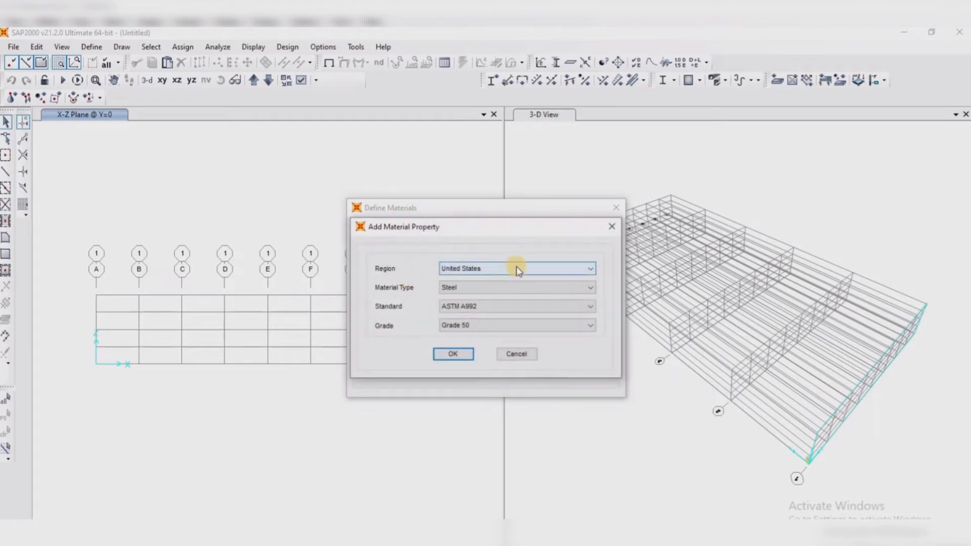
click(559, 269)
click(482, 289)
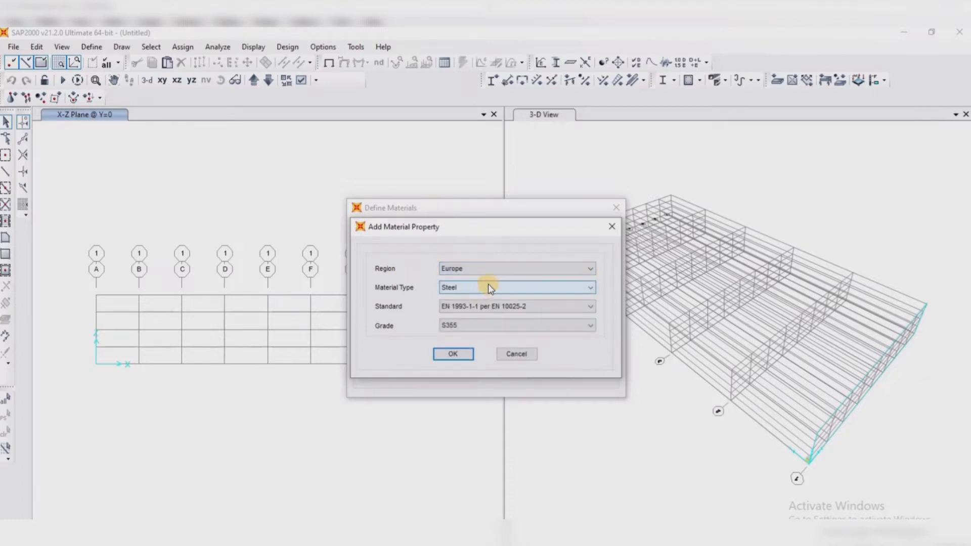
click(539, 287)
click(539, 287)
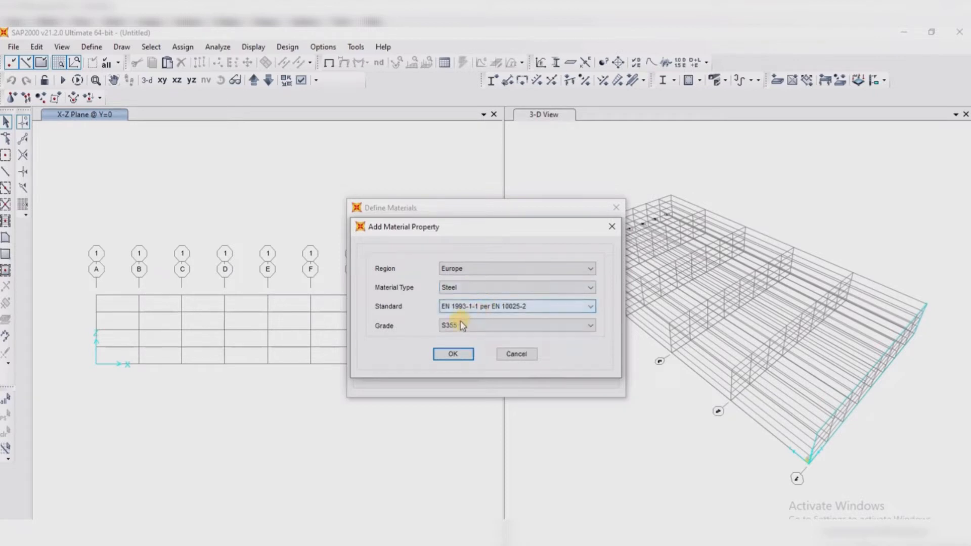
click(501, 326)
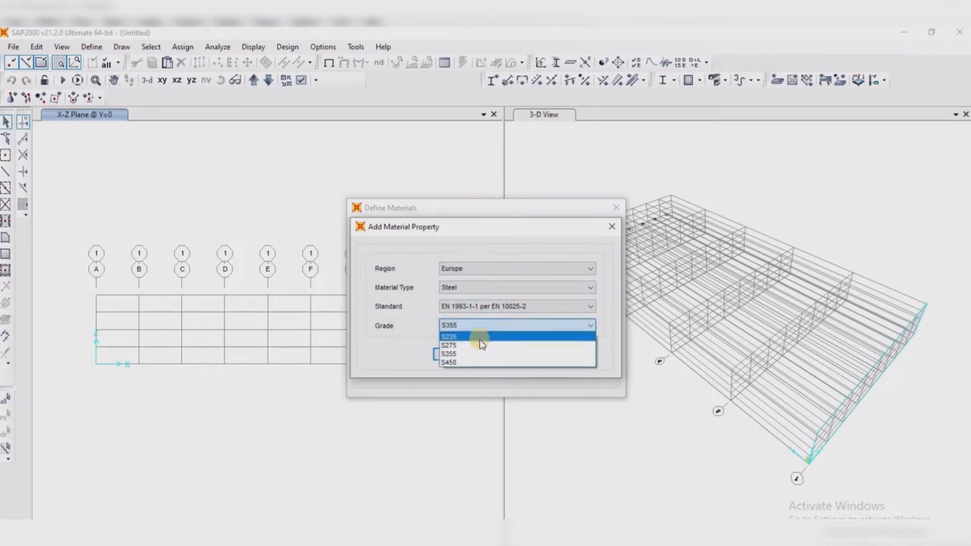
click(459, 346)
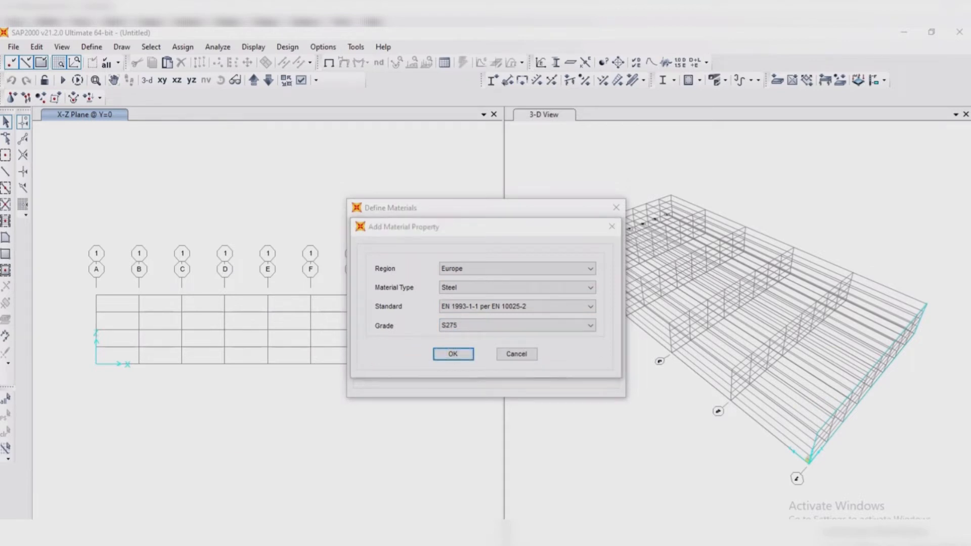
click(457, 357)
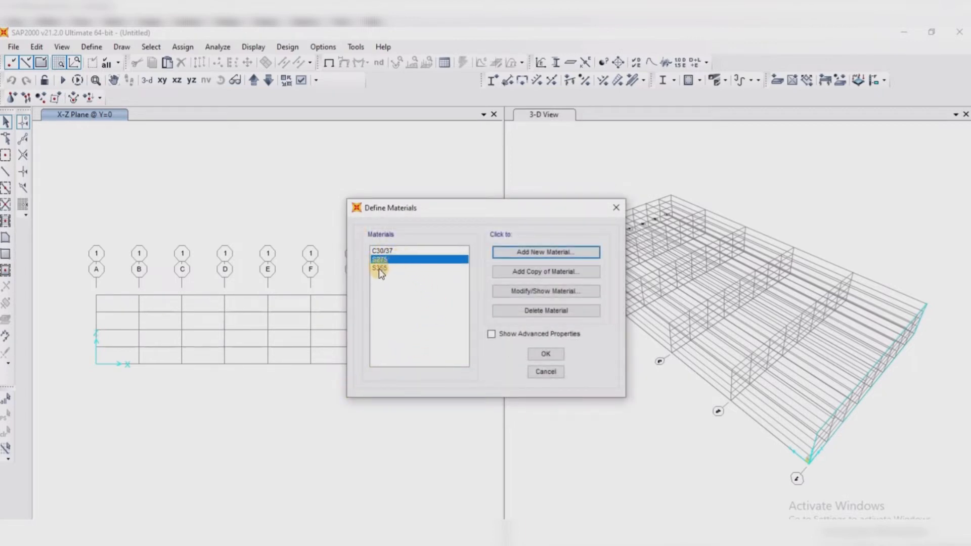
Delete the S355 steel from the materials list
click(381, 268)
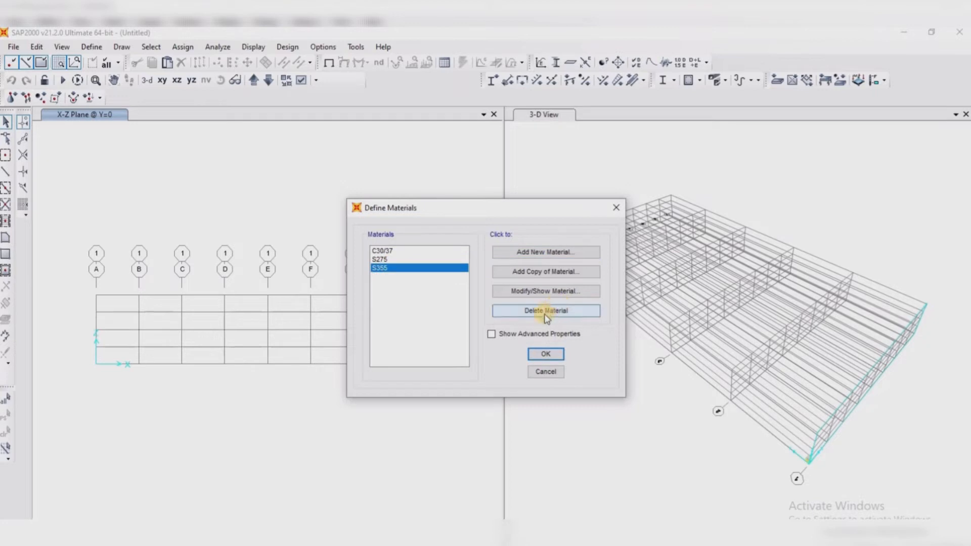
click(526, 311)
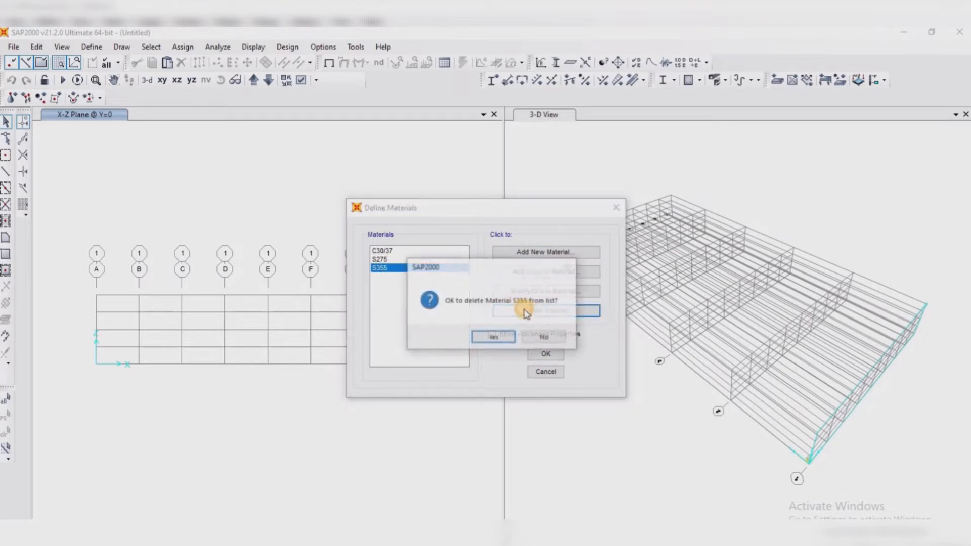
click(494, 336)
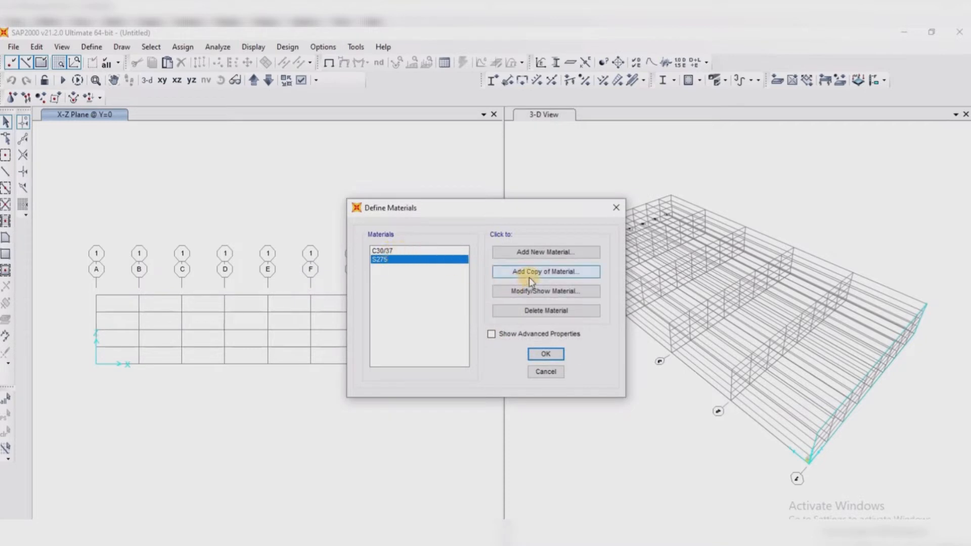
Add a European concrete material with standard EN 1992-1-1 per EN 206-1 and grade C20/25
click(386, 251)
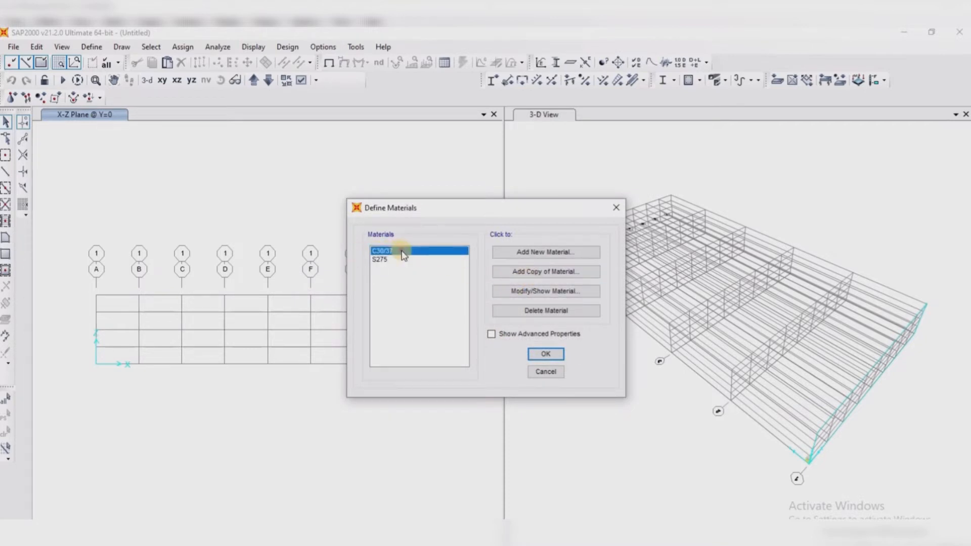
click(535, 253)
click(506, 269)
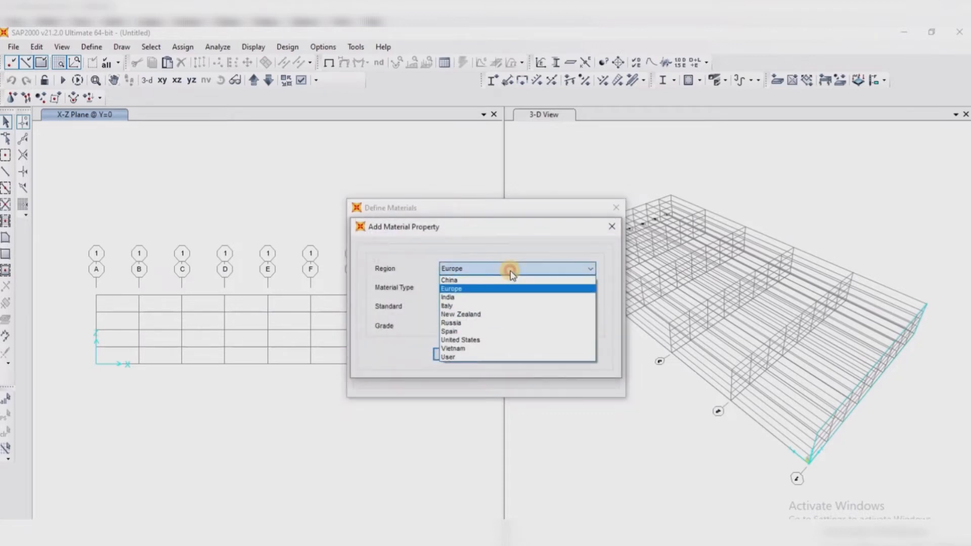
click(469, 281)
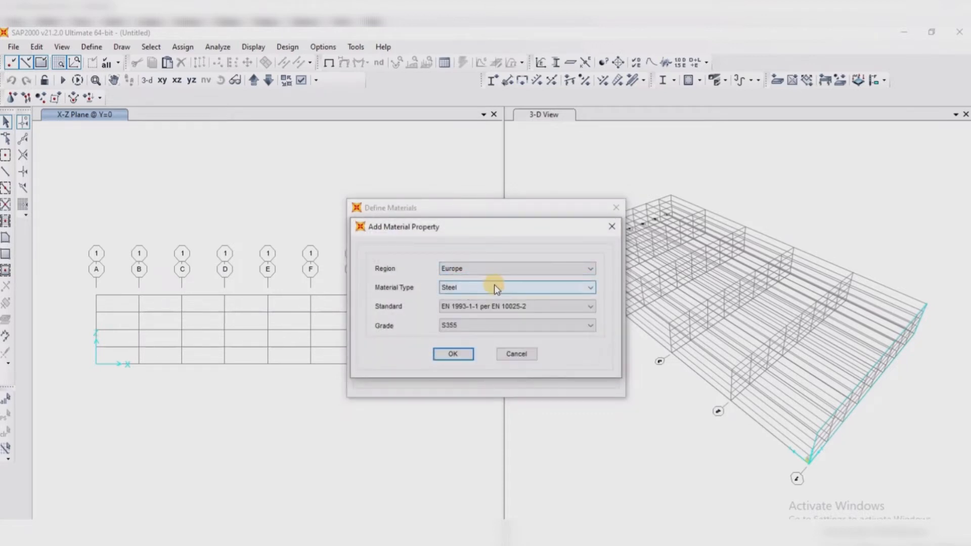
click(493, 284)
click(461, 306)
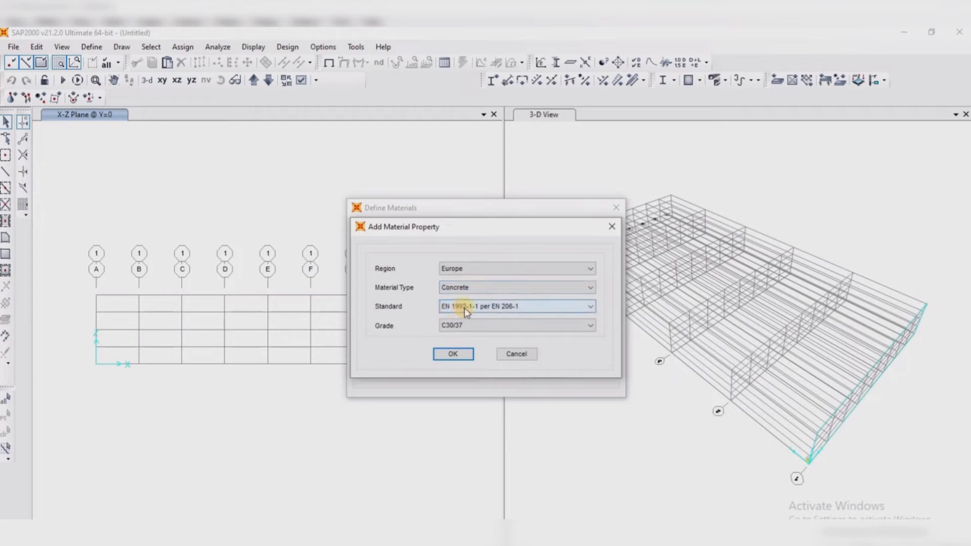
click(498, 306)
click(458, 326)
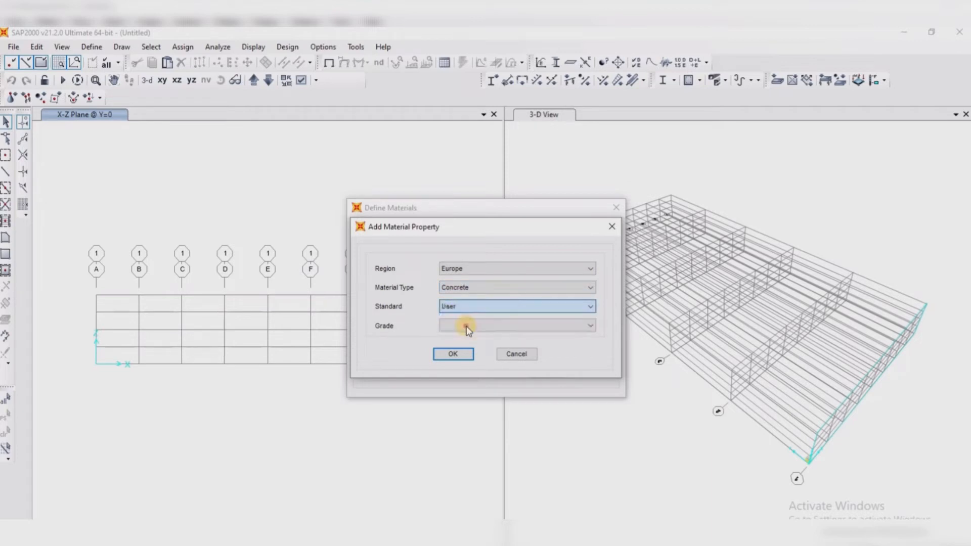
click(478, 306)
click(466, 318)
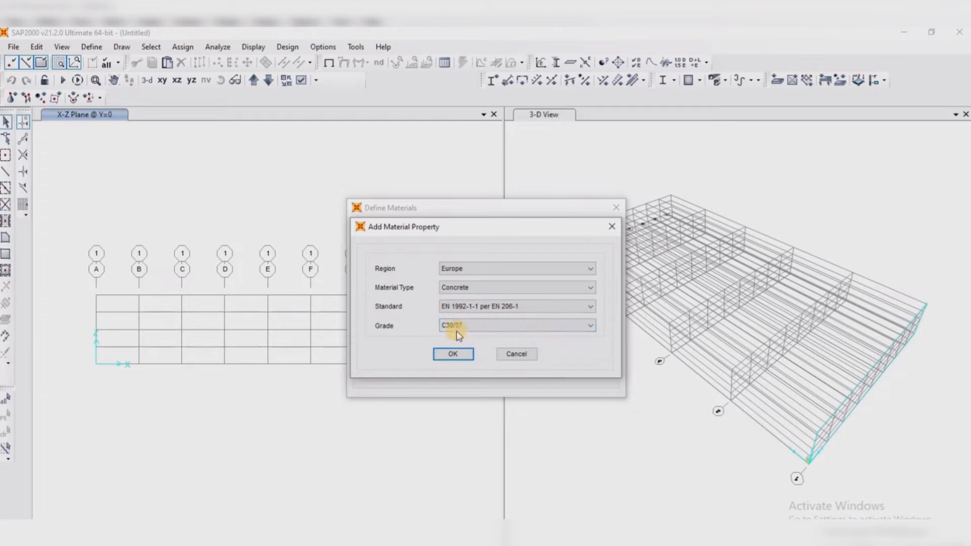
click(457, 327)
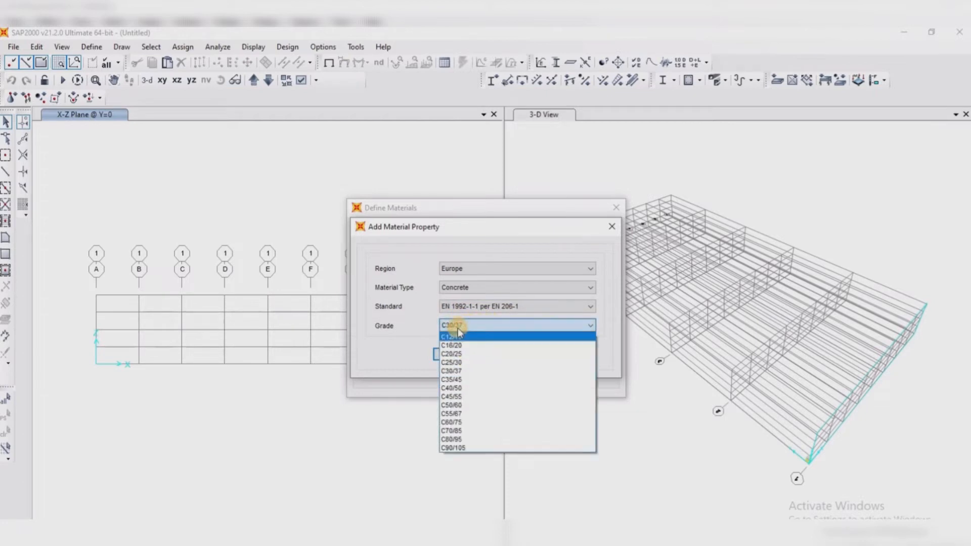
click(469, 354)
click(445, 354)
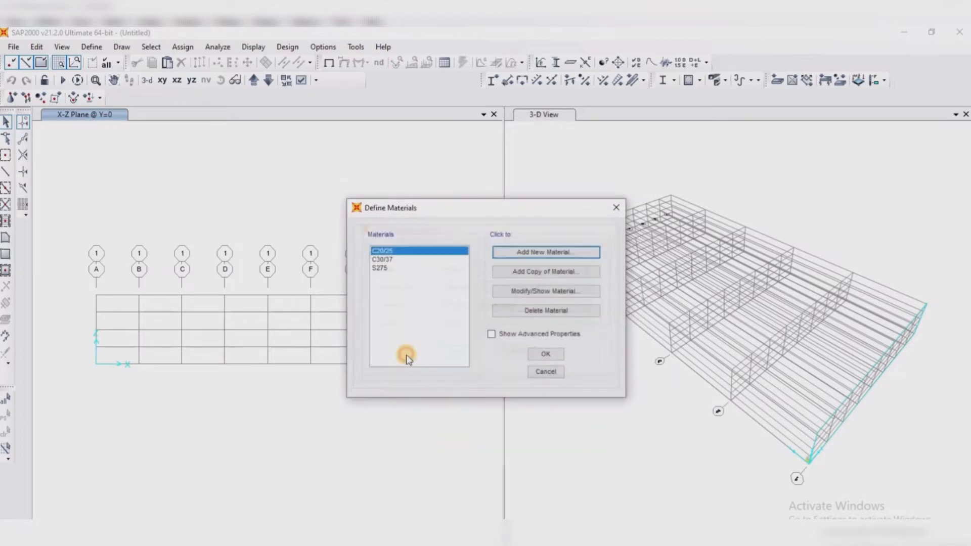
Delete the C30/37 concrete from the materials list
click(382, 259)
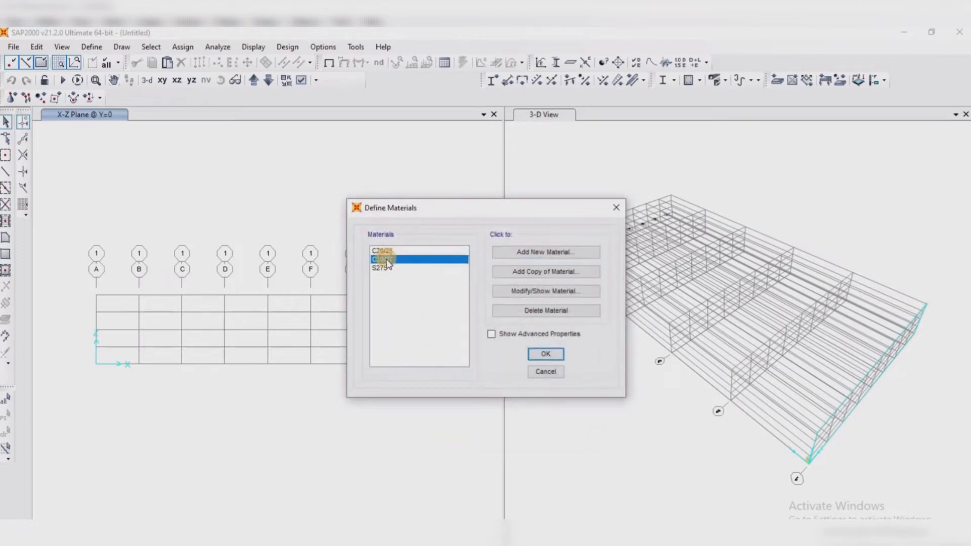
click(547, 310)
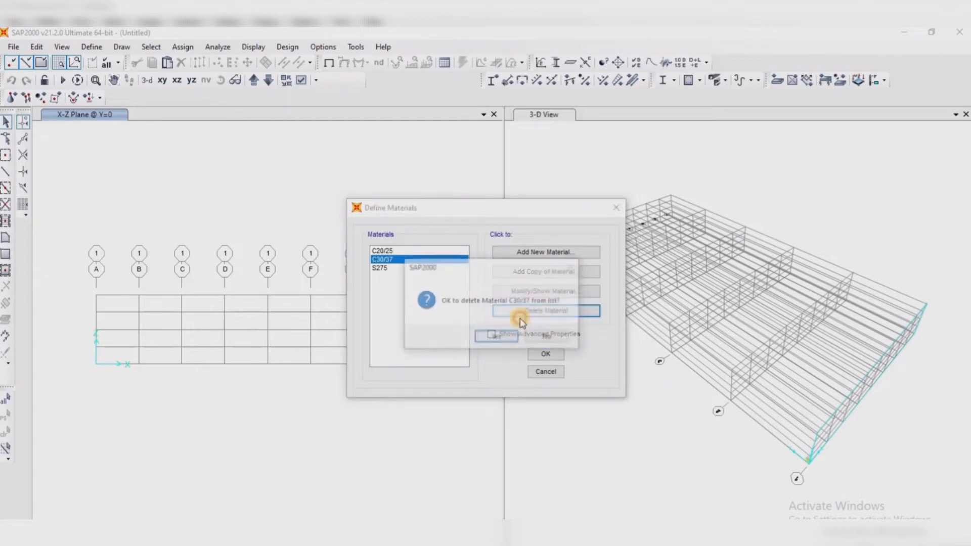
click(489, 337)
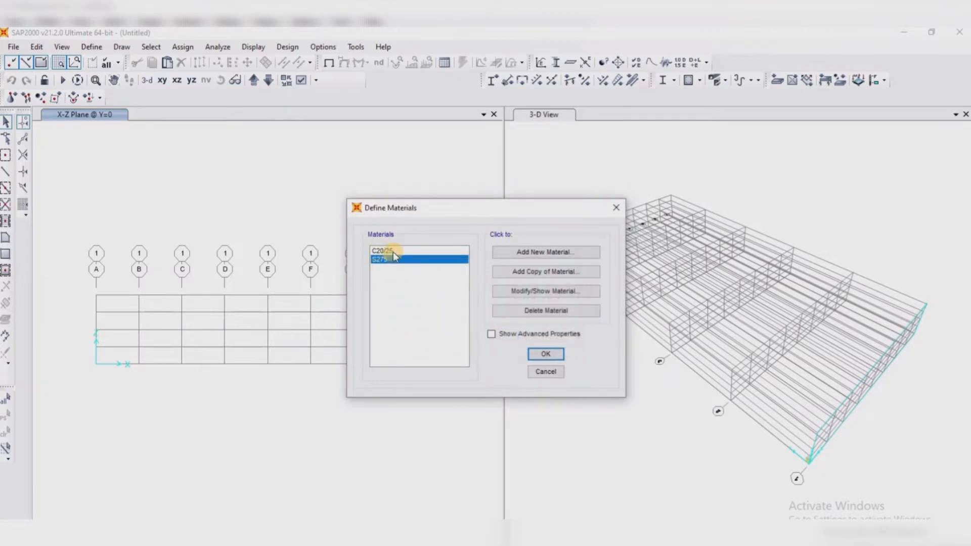
Review the C20/25 concrete's property data, including its specified and expected compressive strengths
click(393, 252)
click(518, 291)
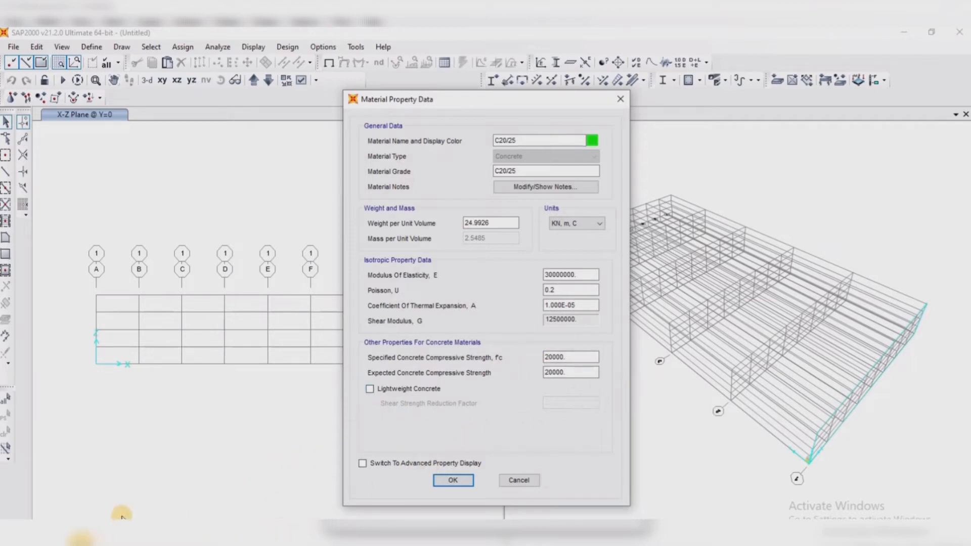
click(588, 349)
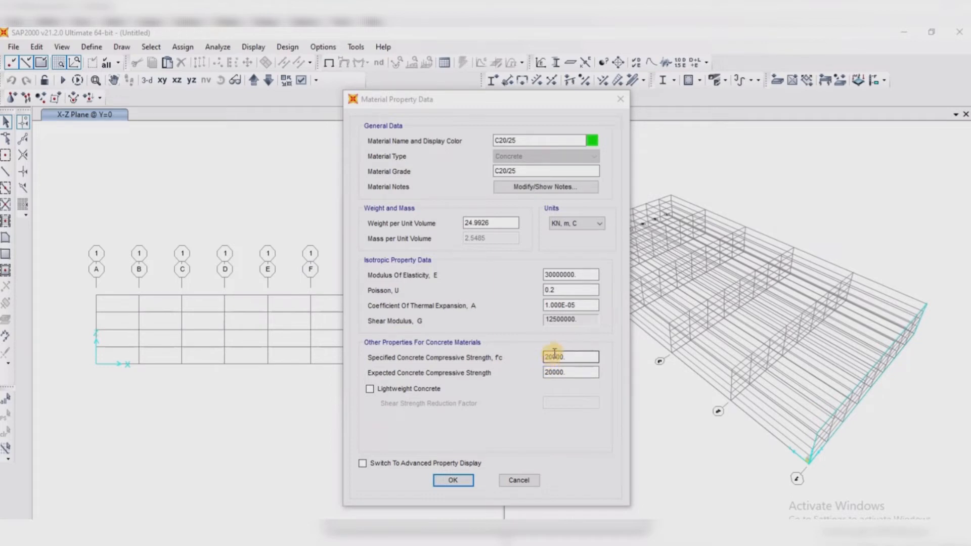
click(572, 371)
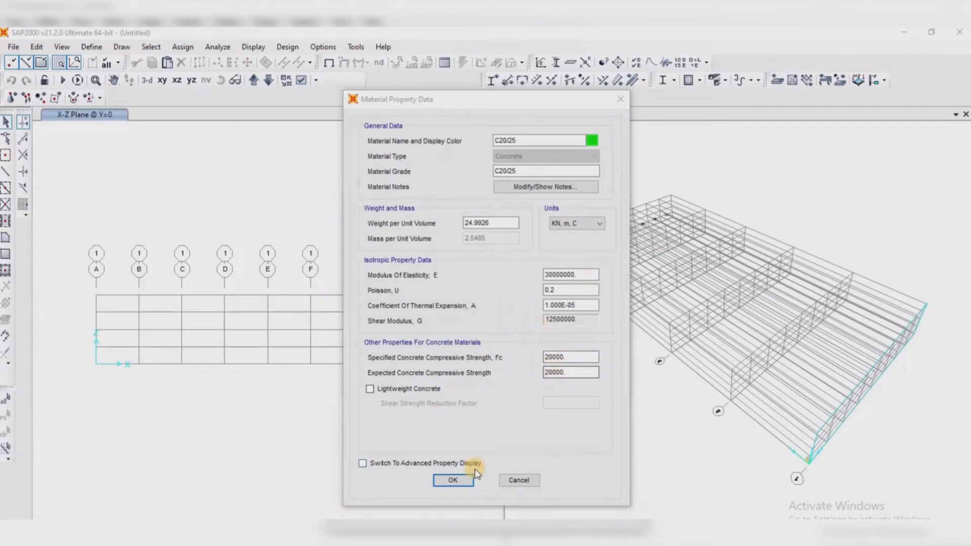
click(454, 481)
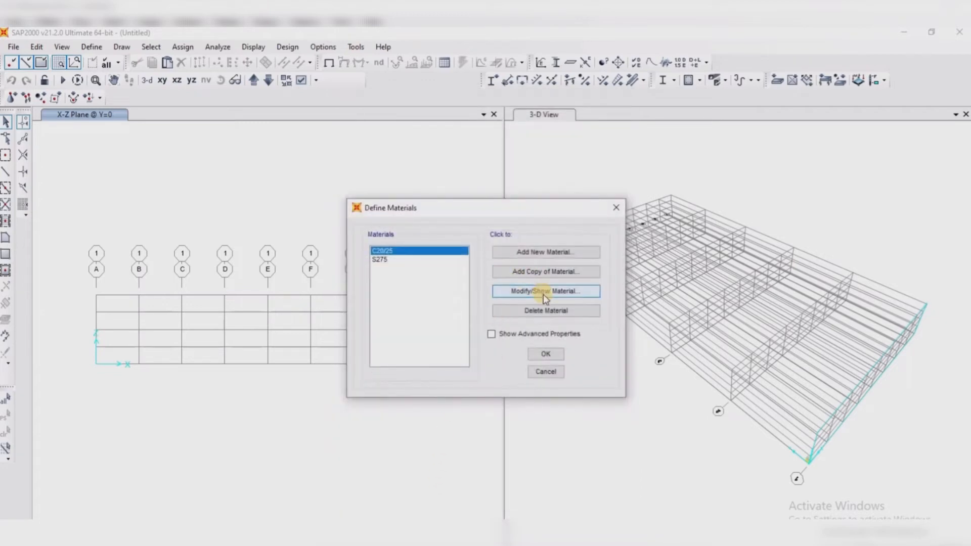
Rename the C20/25 concrete material as "CONC. 20/25"
click(539, 275)
click(503, 144)
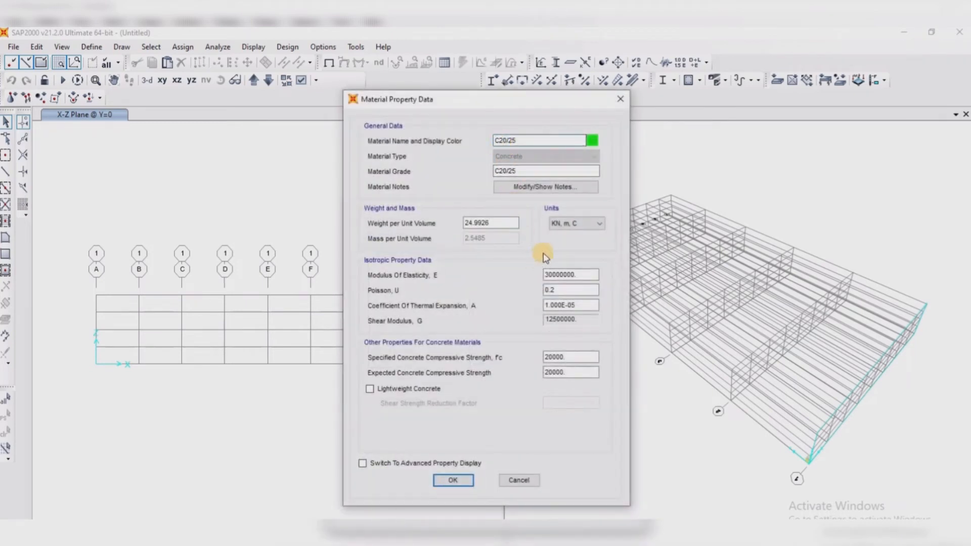
text(ONC .)
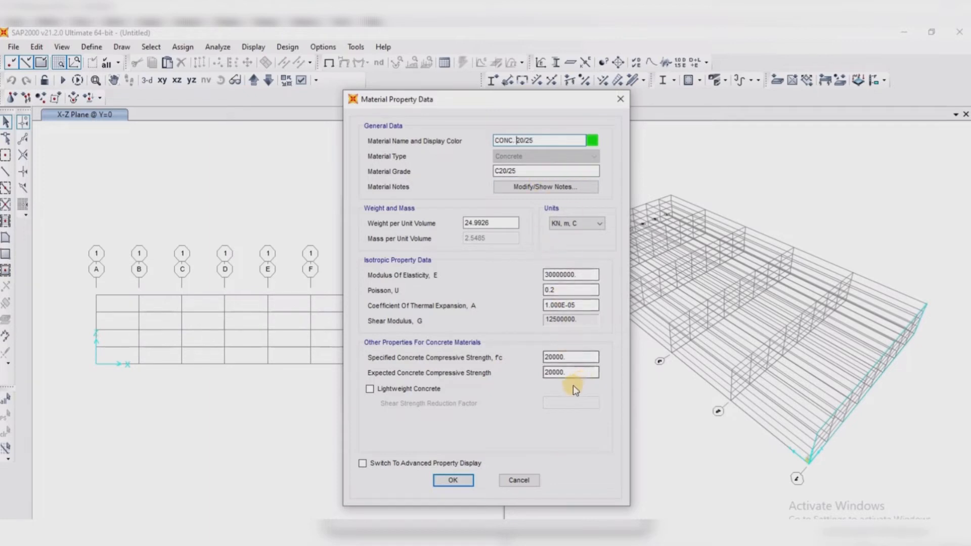
click(464, 482)
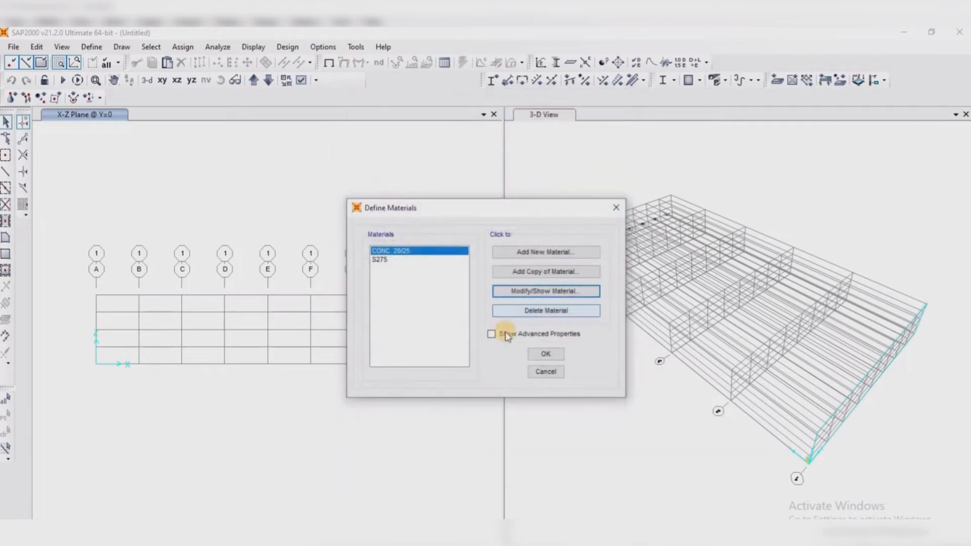
Rename the S275 steel material as "STEEL 275" and accept the material definitions
click(403, 258)
click(539, 292)
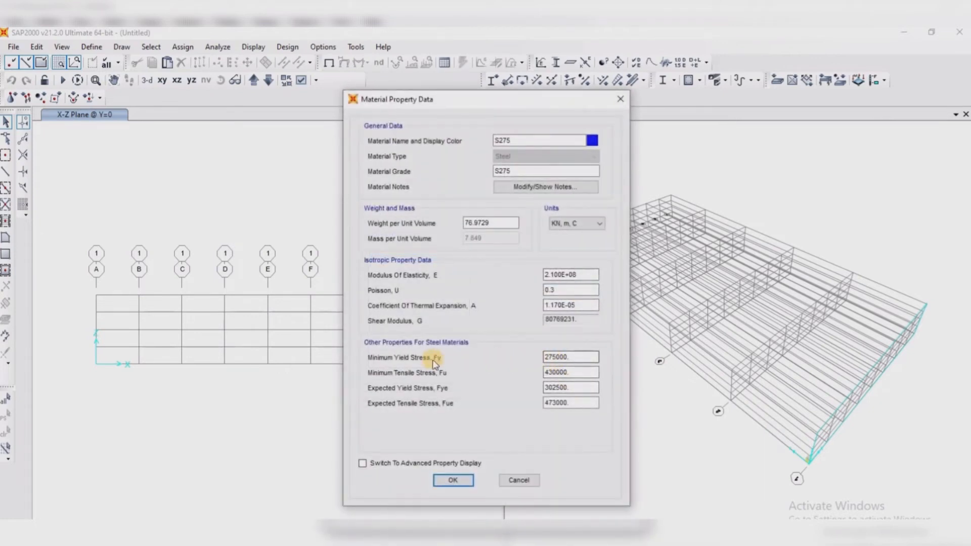
click(549, 356)
click(573, 371)
click(558, 361)
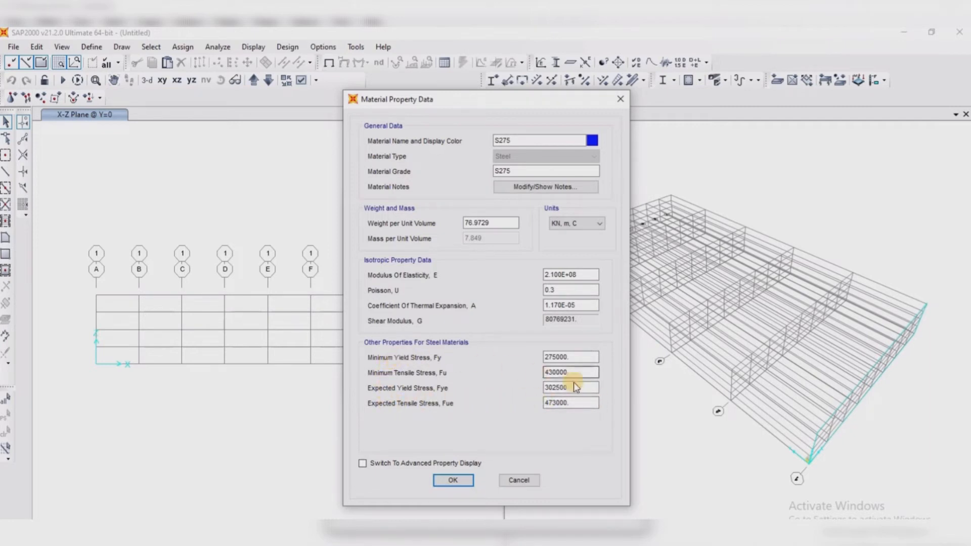
click(499, 140)
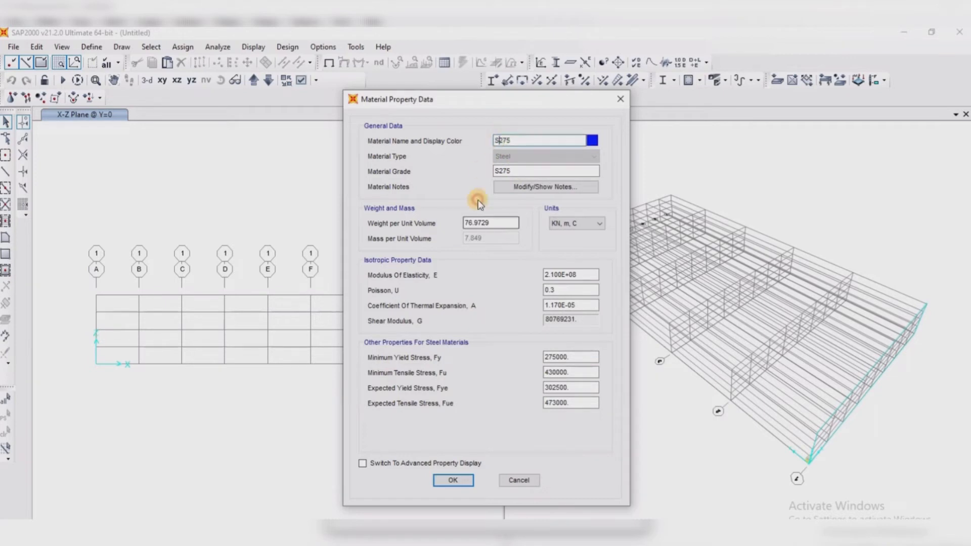
text(TEEL)
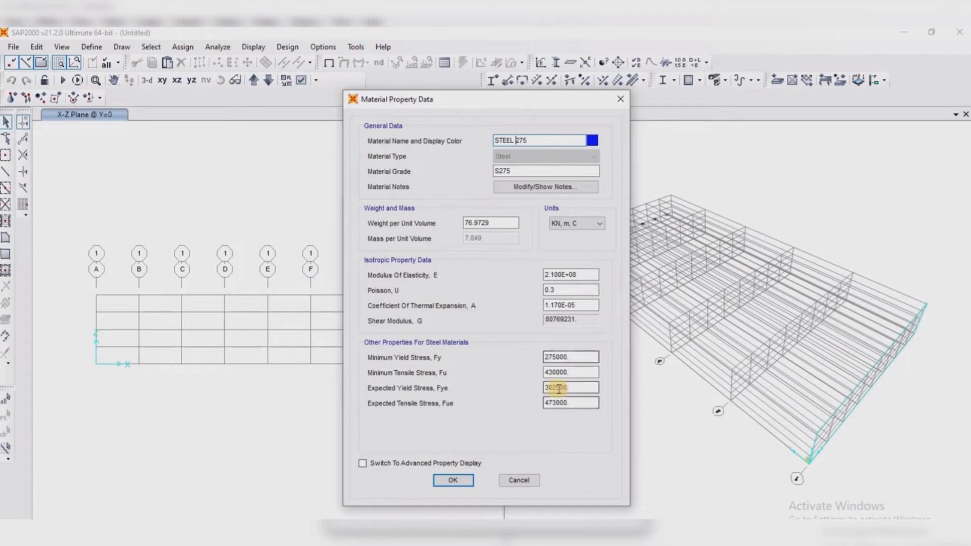
click(453, 480)
click(542, 354)
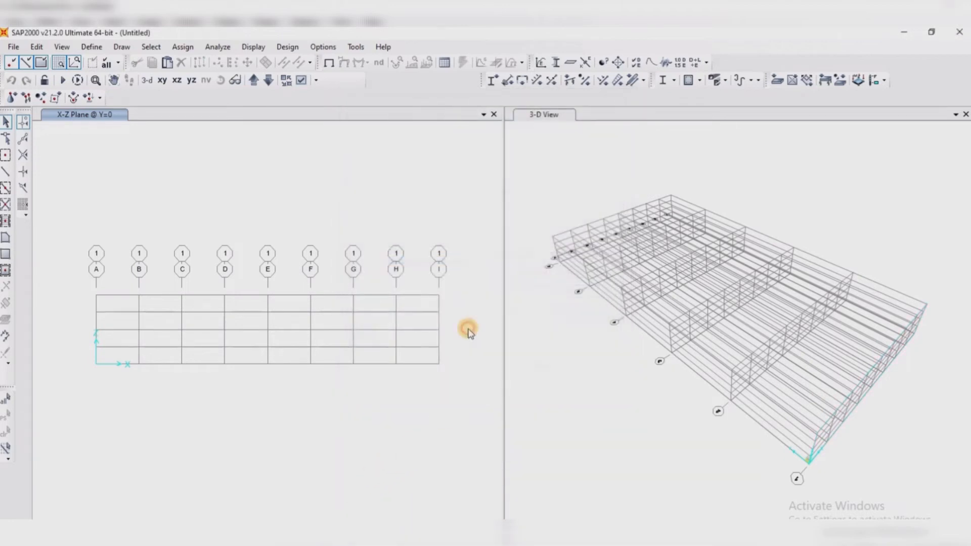
Start importing steel angle frame sections from the BSShapes.PRO section property file
click(91, 47)
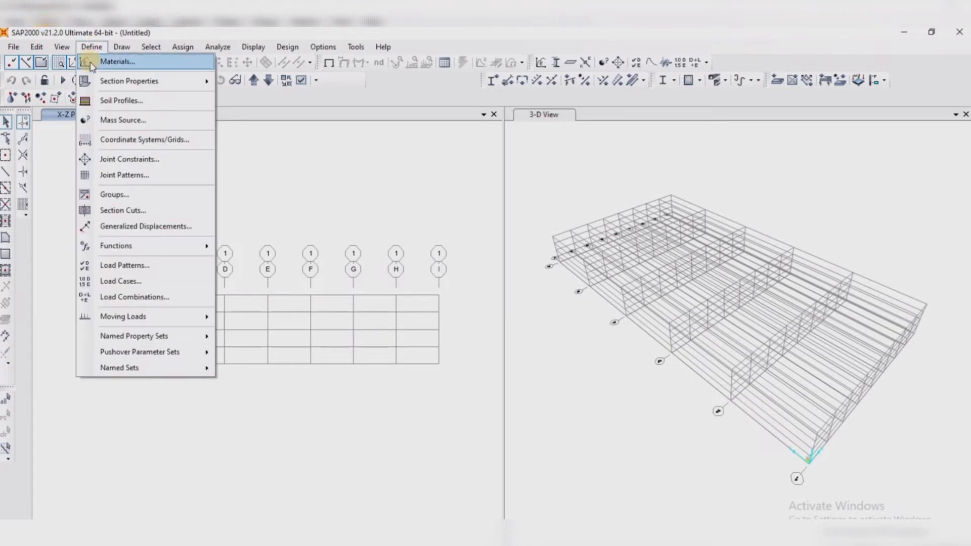
mouse_move(146, 86)
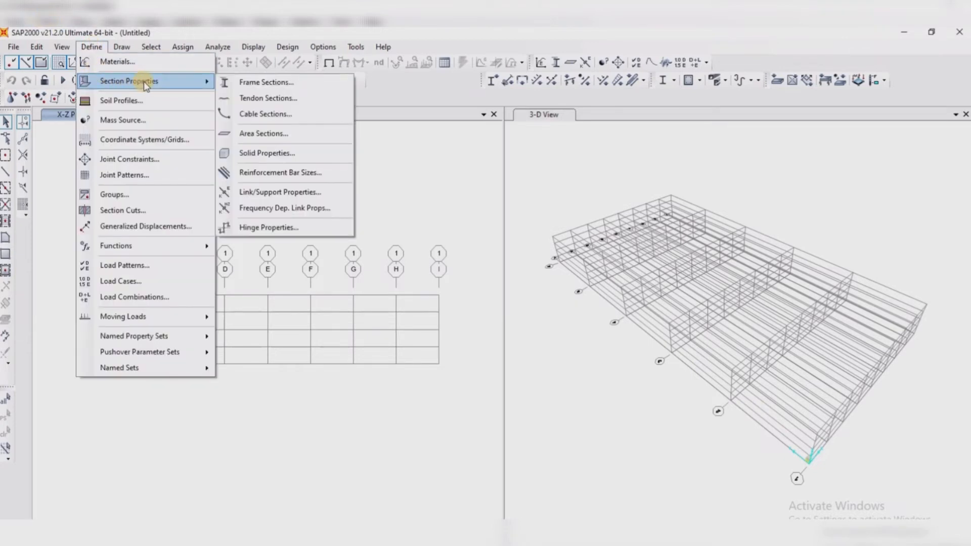
click(288, 83)
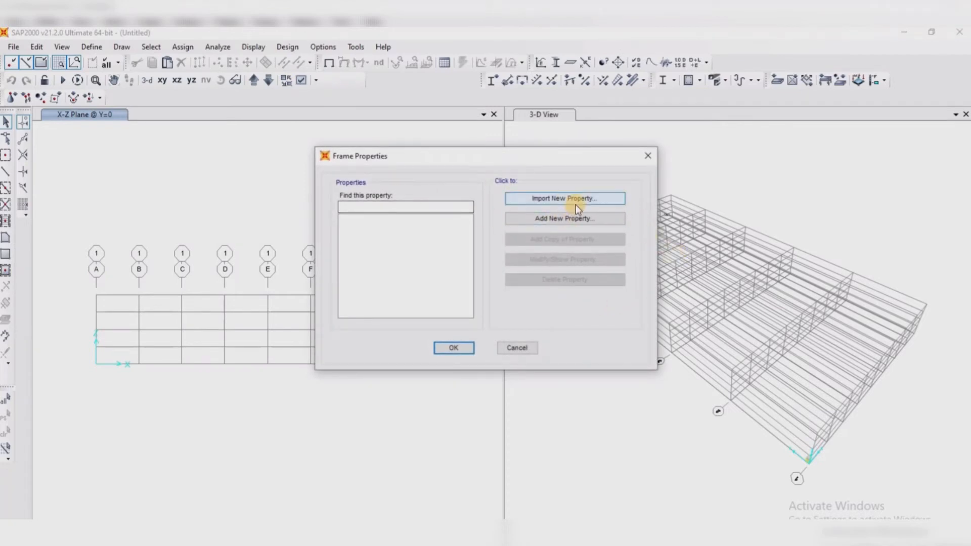
click(576, 202)
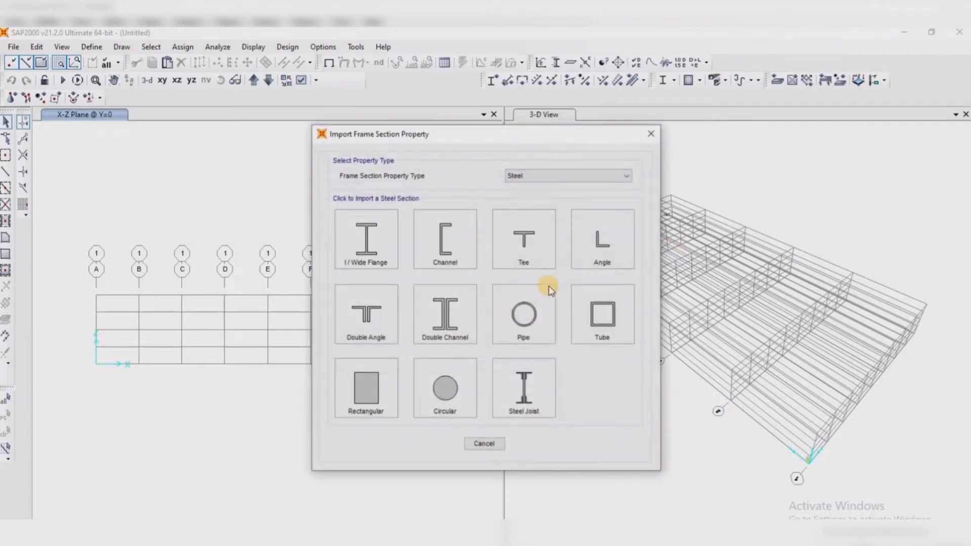
click(602, 245)
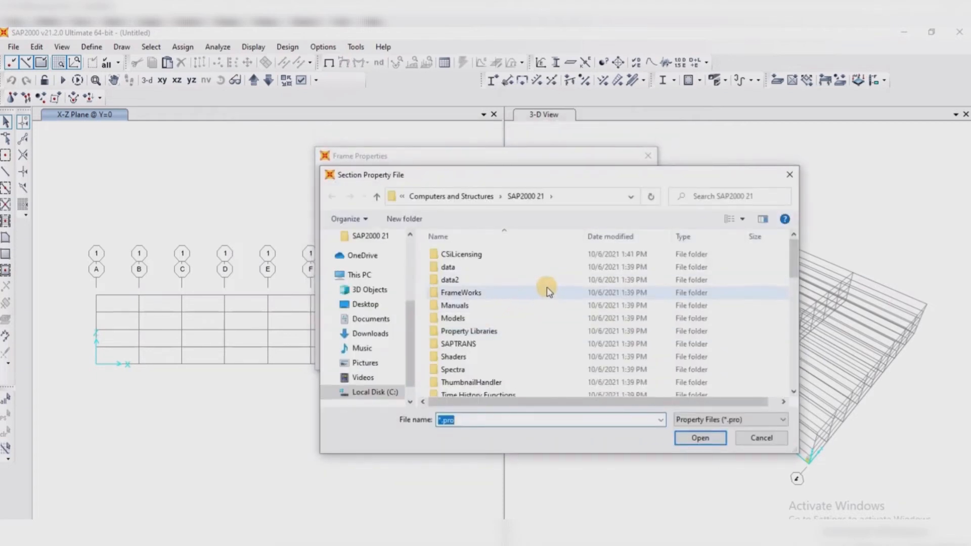
scroll(528, 298, down, 4)
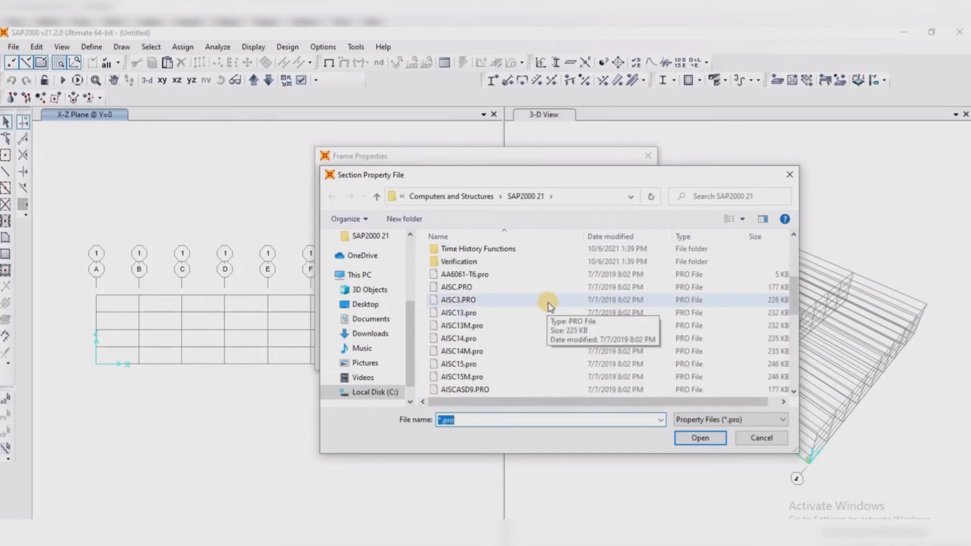
scroll(521, 314, down, 3)
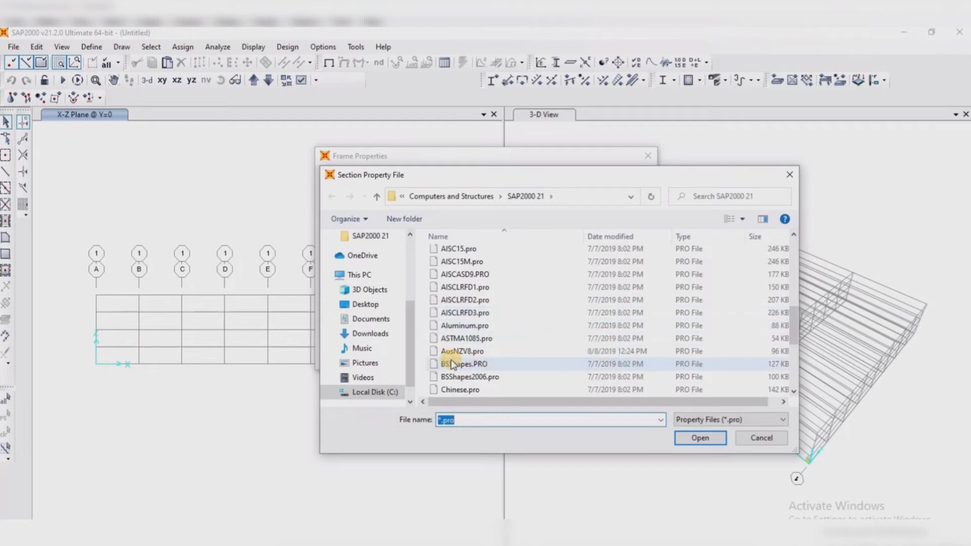
click(484, 365)
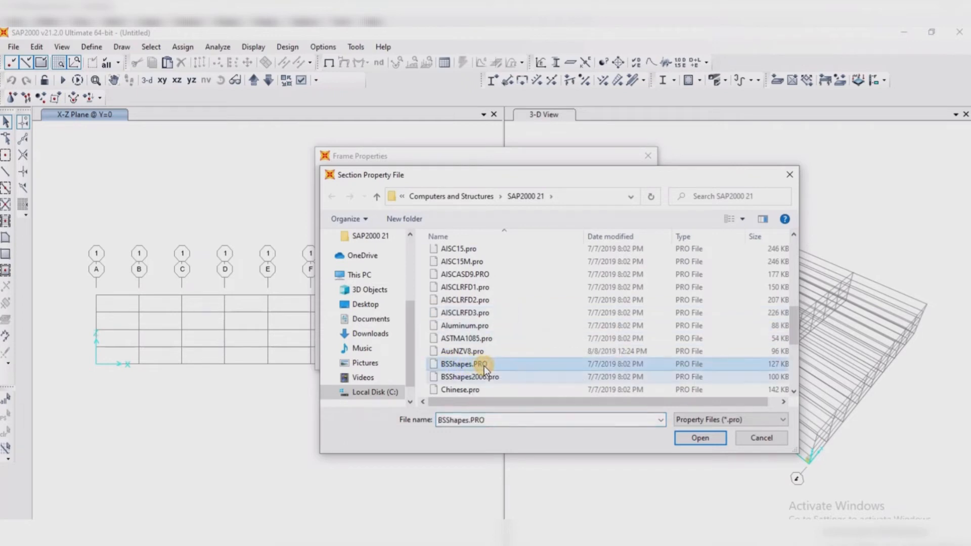
click(694, 436)
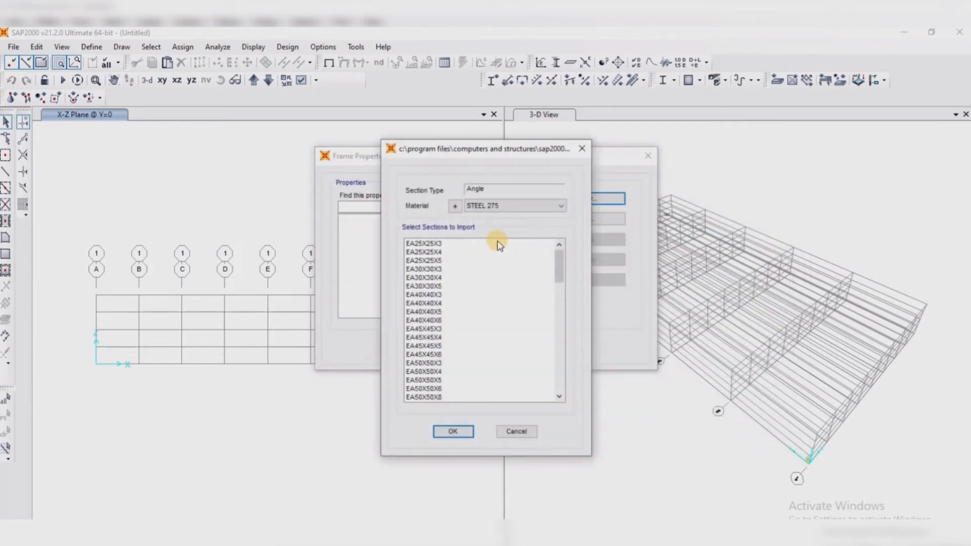
Import all equal angle sections from EA25X25X3 through EA200X200X24 with STEEL 275 as the material
click(456, 243)
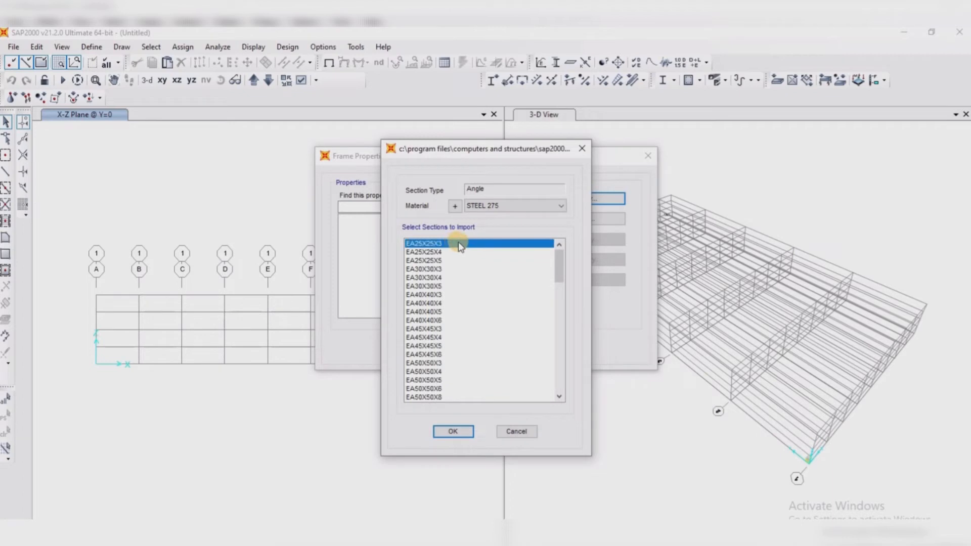
drag(458, 242, 455, 360)
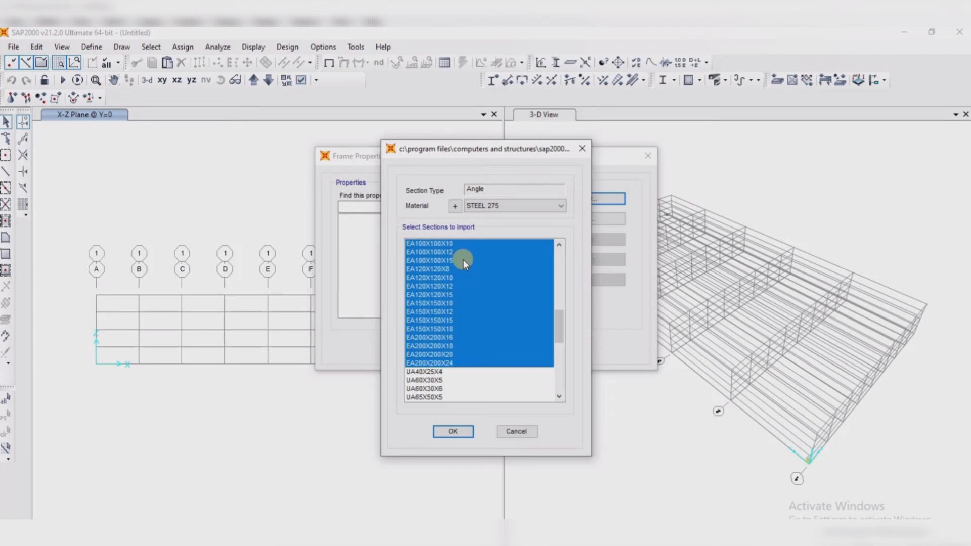
click(454, 432)
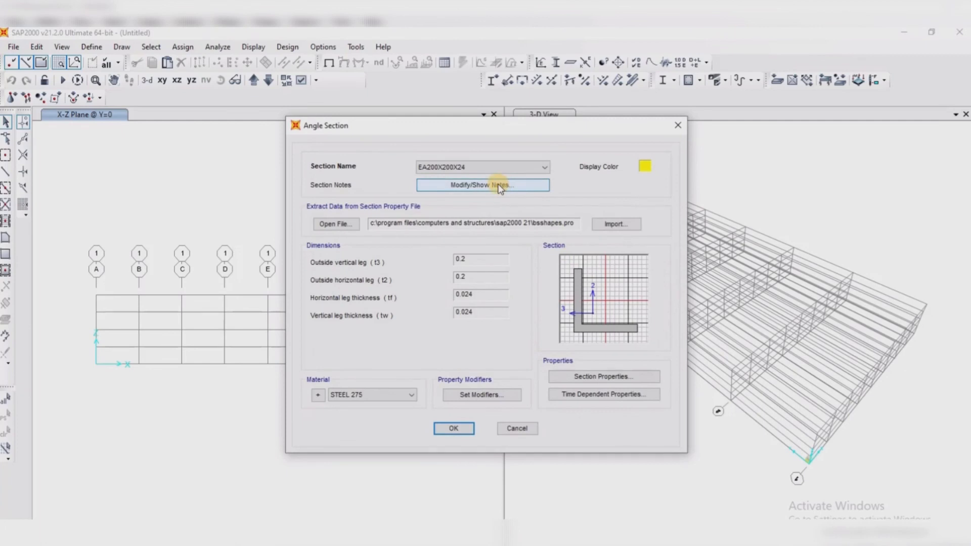
click(454, 428)
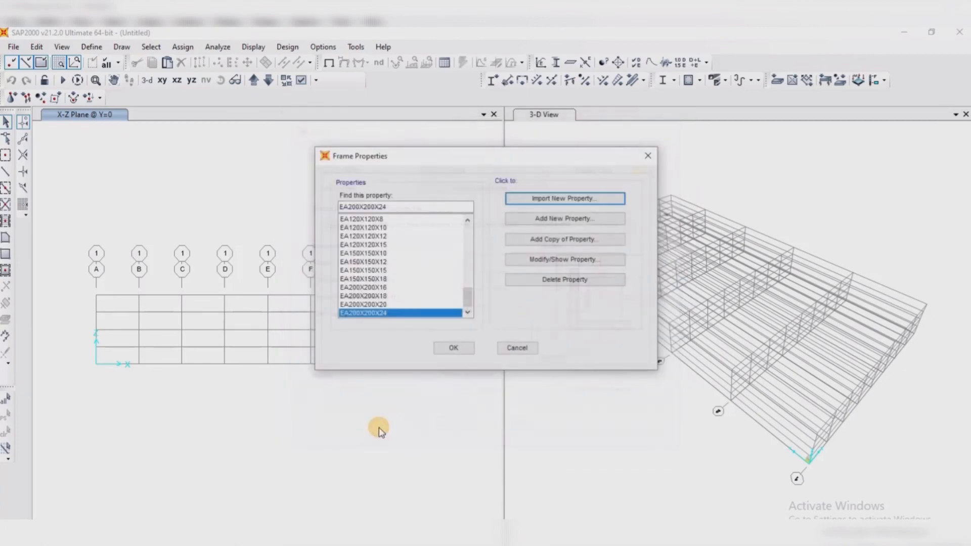
Copy the EA200X200X24 angle section and try to delete the listed sections from EA25X25X3 down to the copy, closing without accepting
click(567, 240)
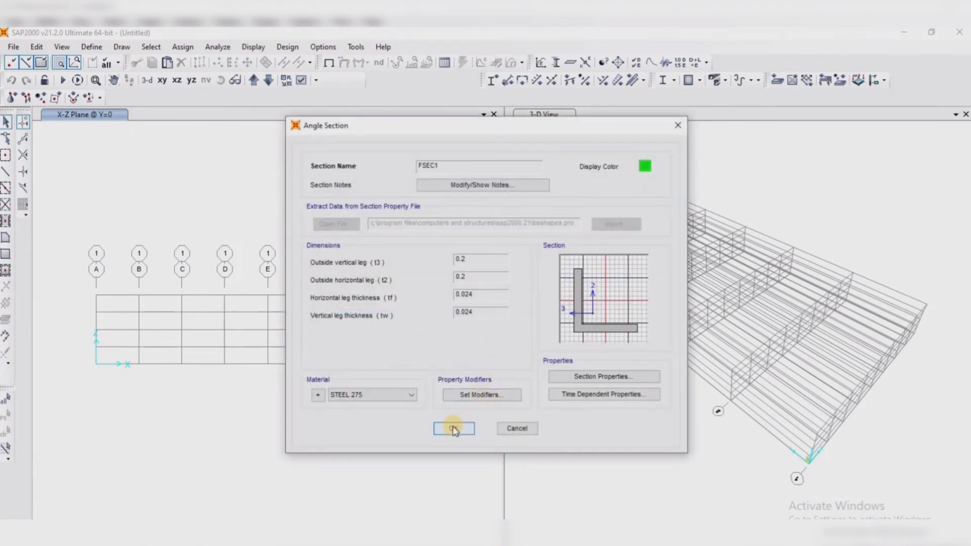
click(453, 428)
scroll(423, 285, up, 3)
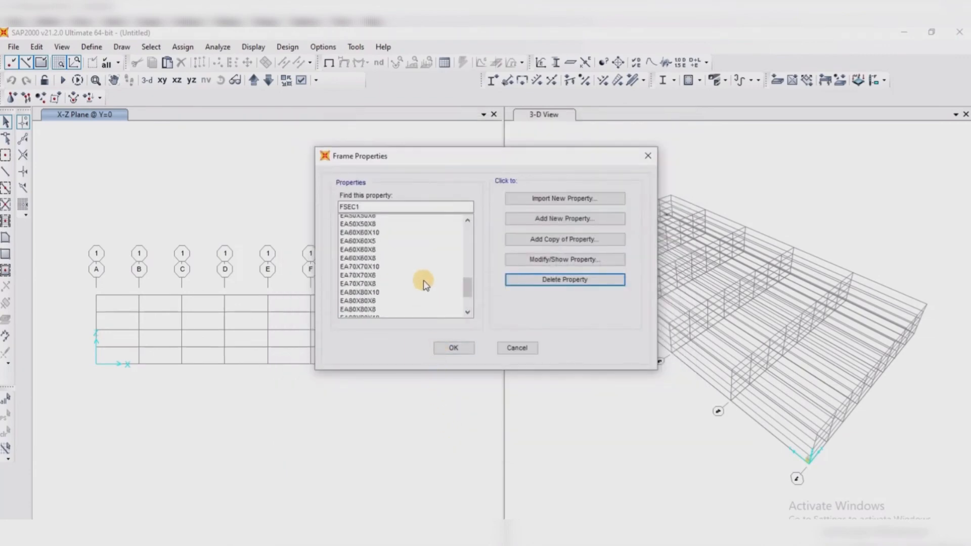
scroll(424, 285, up, 10)
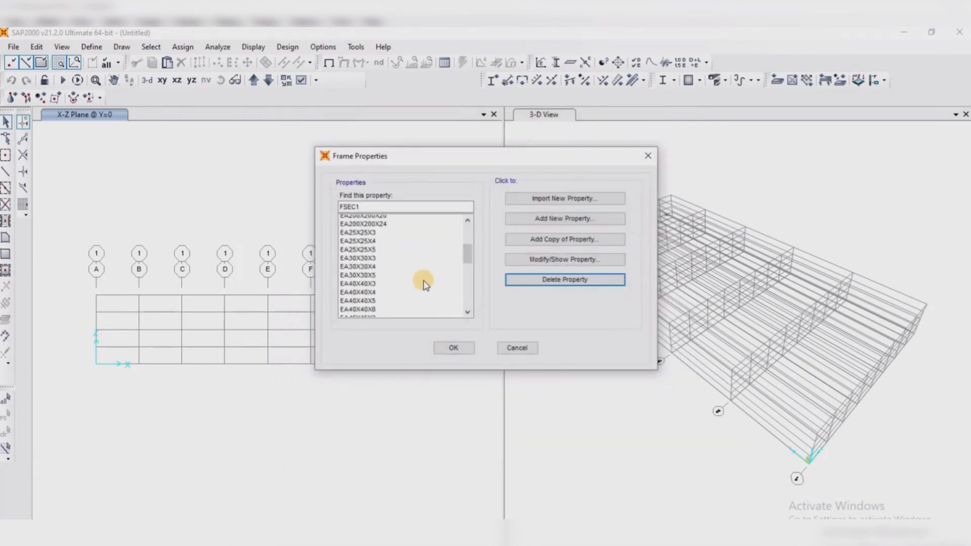
scroll(424, 284, down, 2)
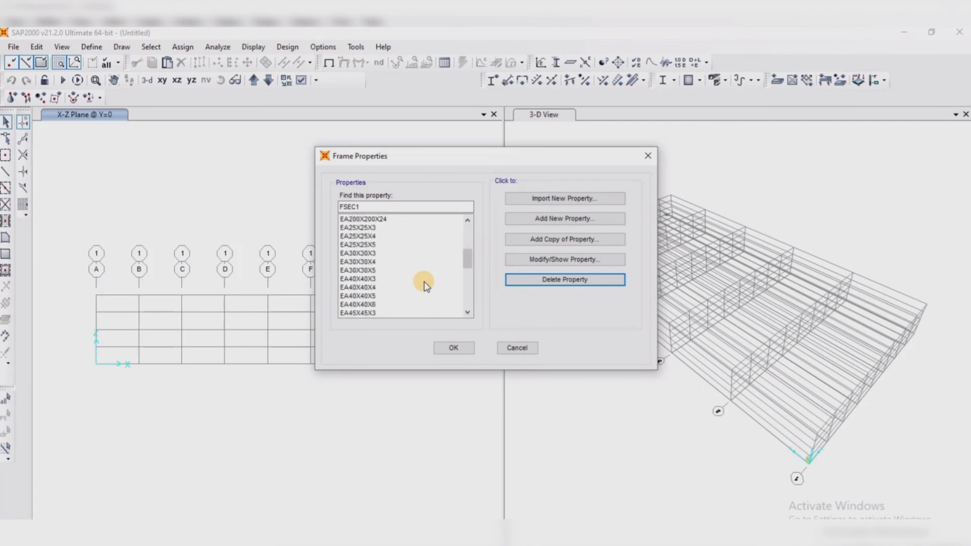
drag(381, 227, 358, 356)
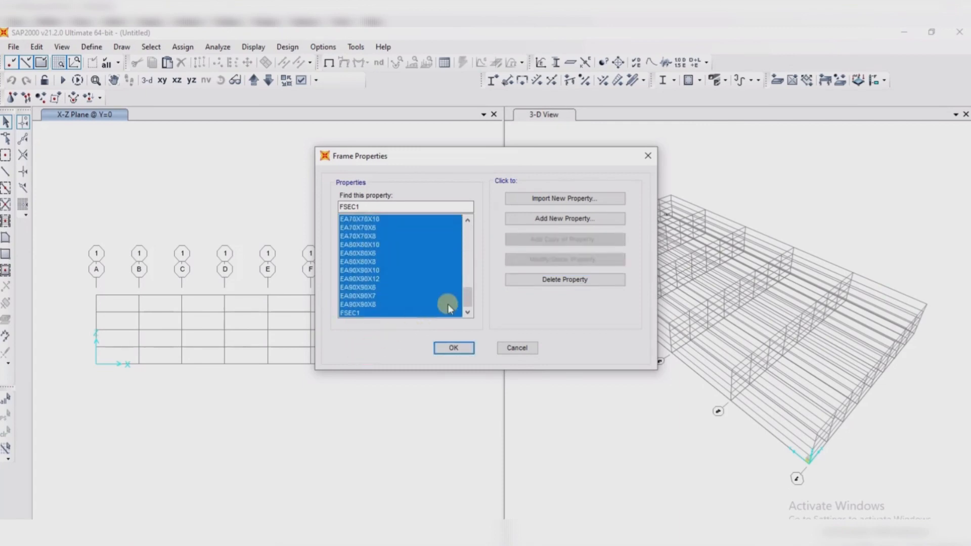
click(556, 284)
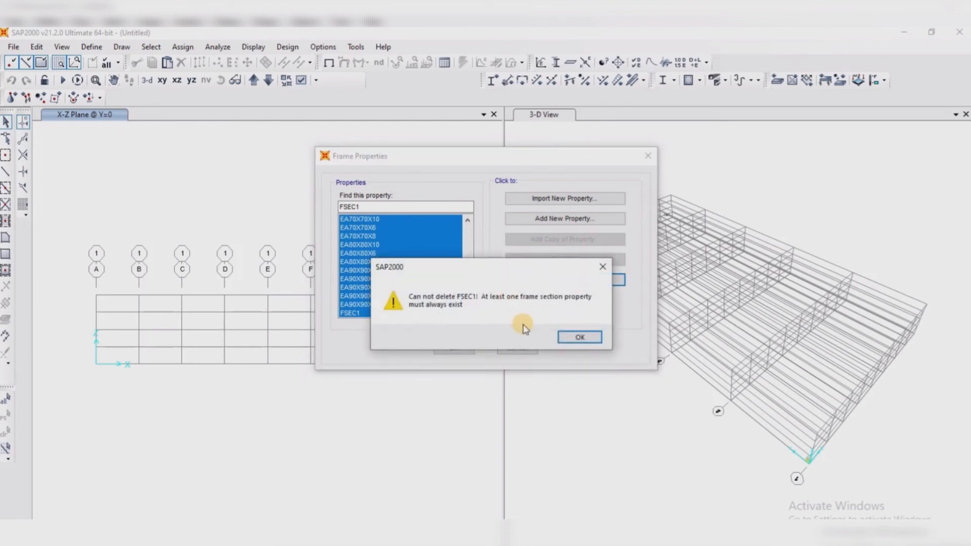
click(573, 336)
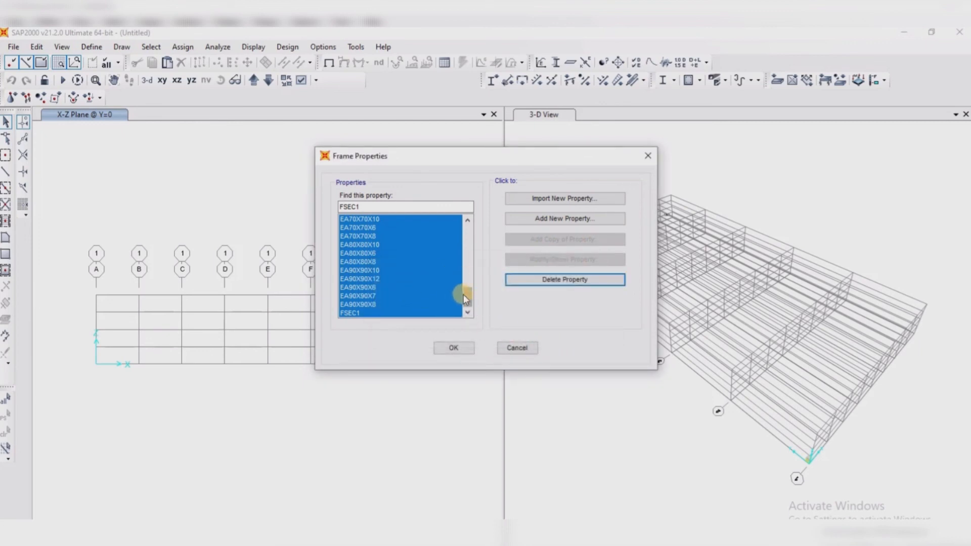
drag(464, 294, 468, 216)
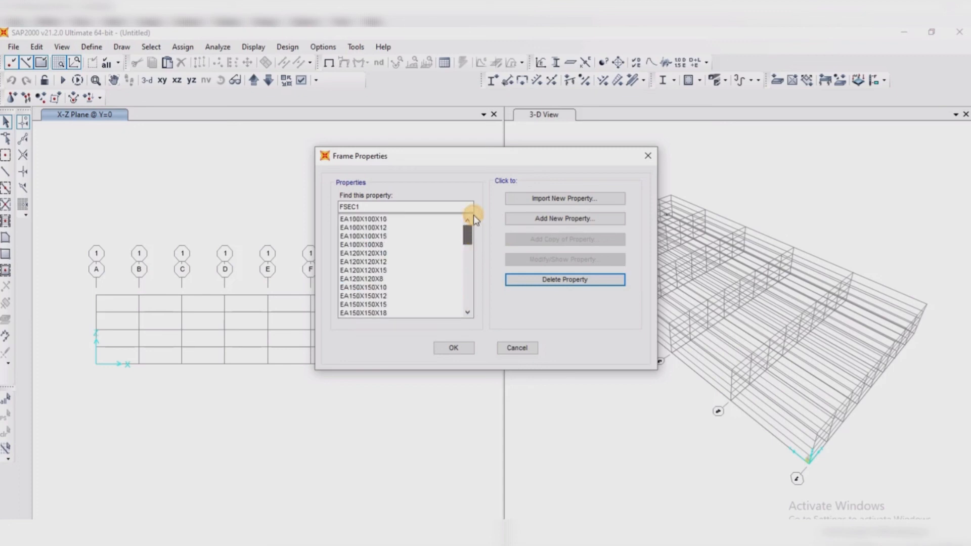
click(647, 156)
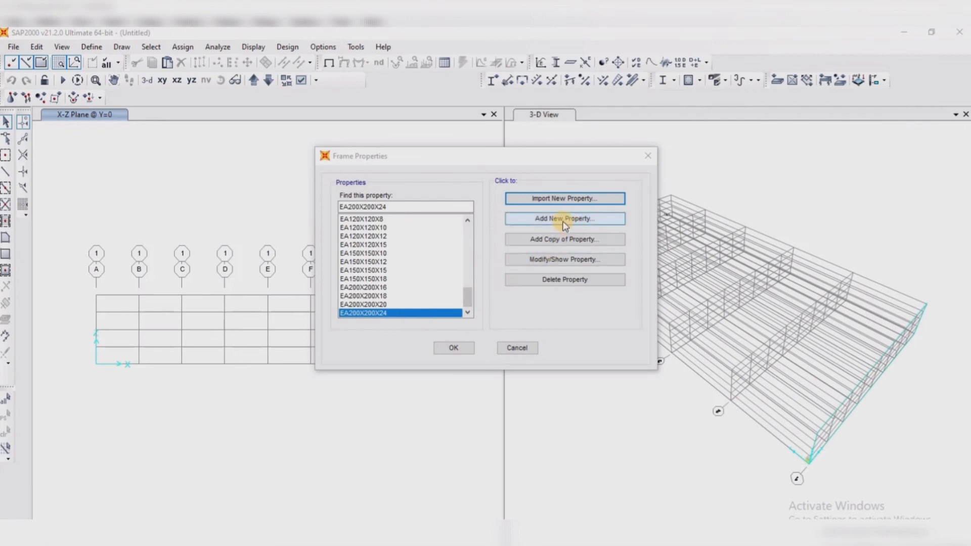
Add a steel auto select list frame section named "AUTO EA"
click(565, 223)
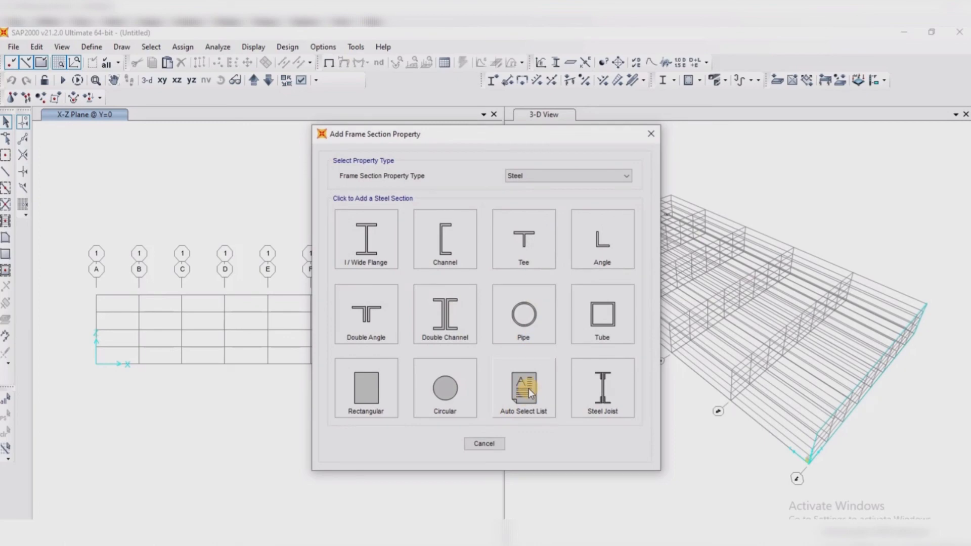
click(529, 389)
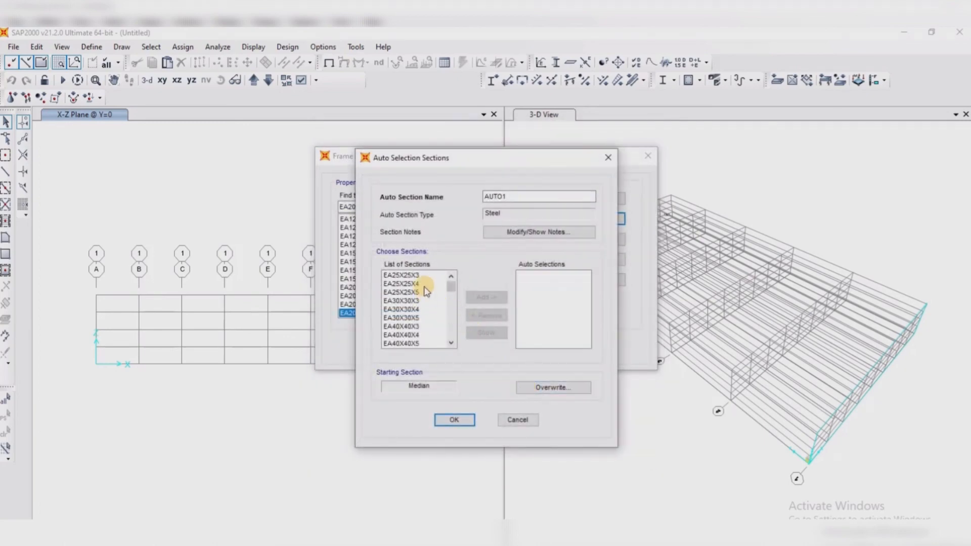
click(515, 199)
text(EA)
Include all the imported EA angle sections in the auto selections and accept the frame properties
click(429, 277)
drag(429, 278, 423, 384)
click(482, 298)
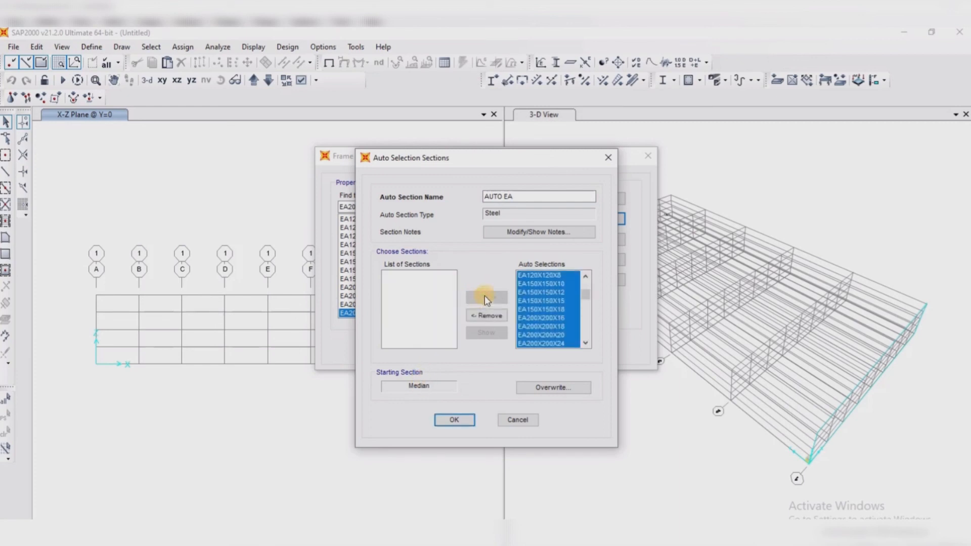
click(458, 420)
click(454, 348)
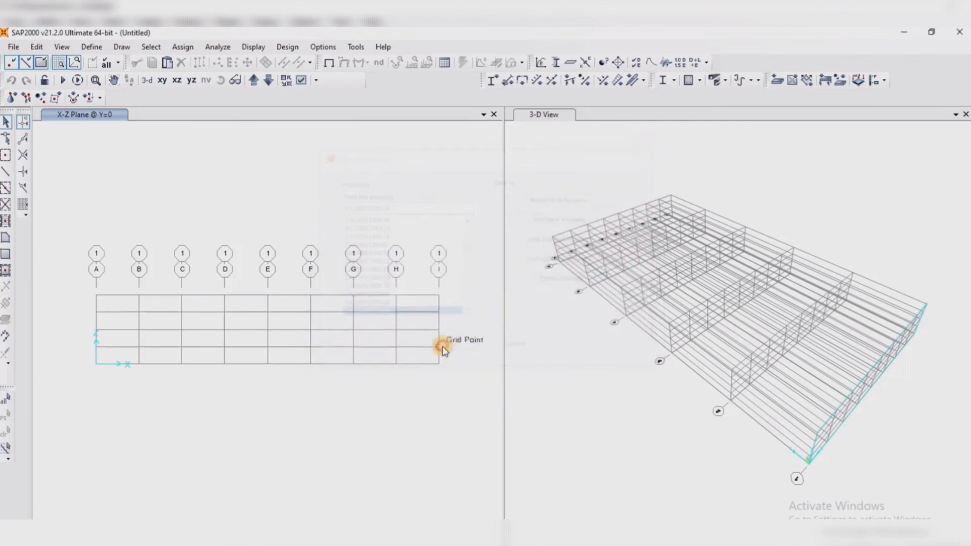